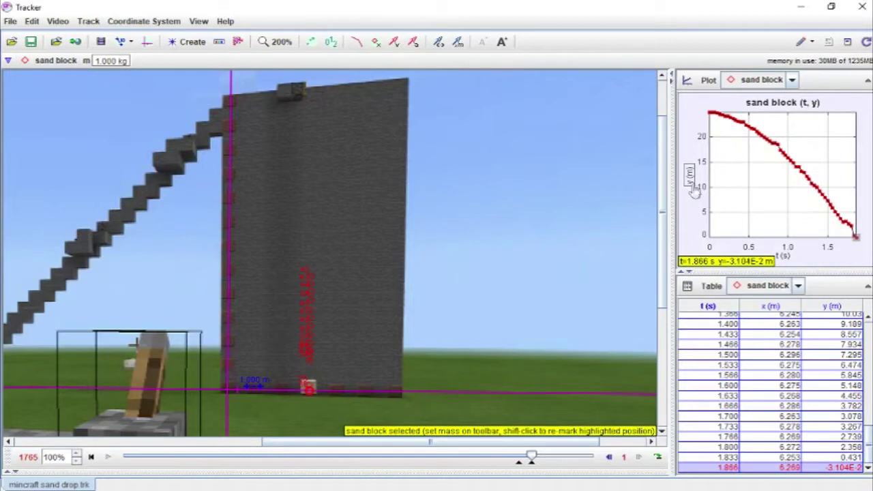
Switch the plot's vertical axis from height to px, the x-momentum, against time.
{"action": "left_click", "coordinate": [692, 176]}
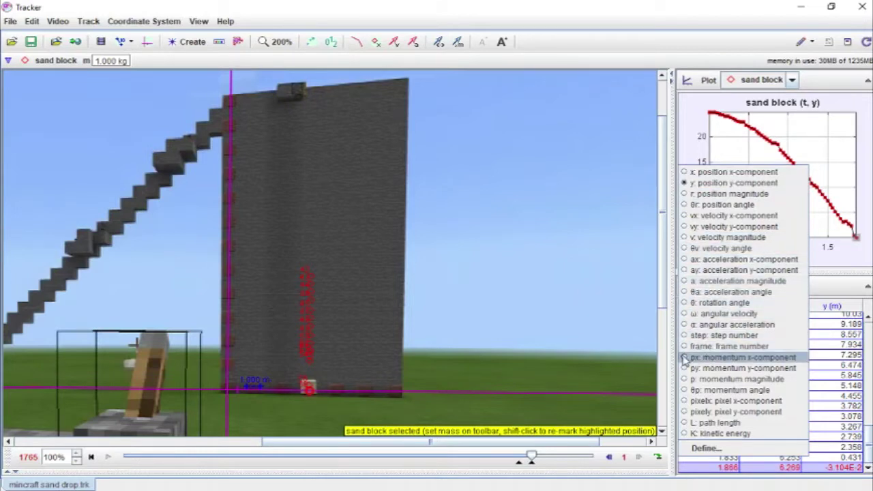
{"action": "left_click", "coordinate": [688, 359]}
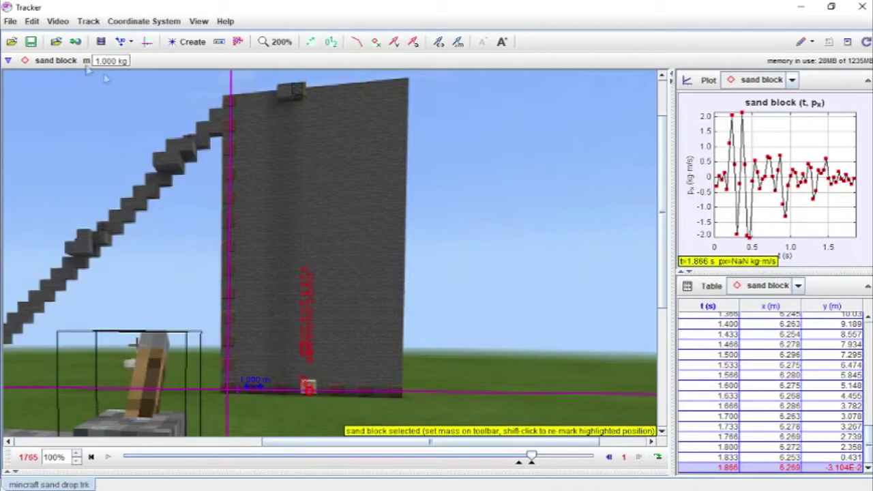
Plot kinetic energy K against time, then bring the plot-variable list back up.
{"action": "left_click", "coordinate": [697, 181]}
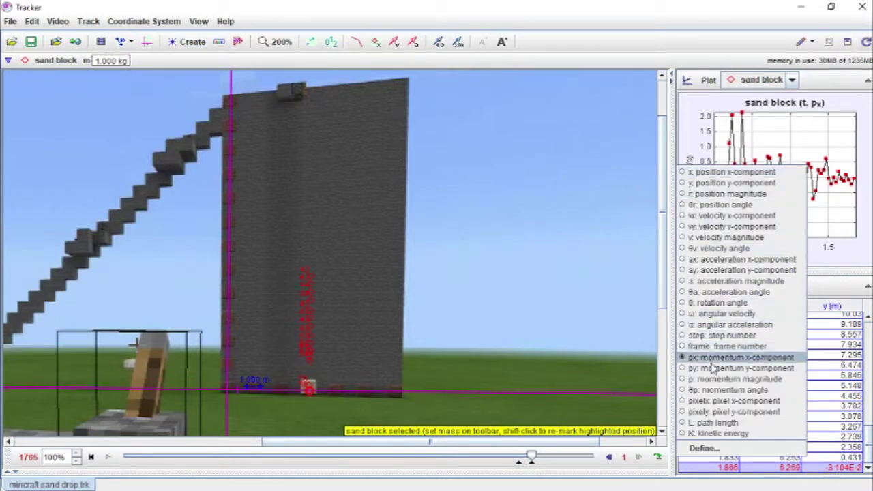
{"action": "left_click", "coordinate": [685, 434]}
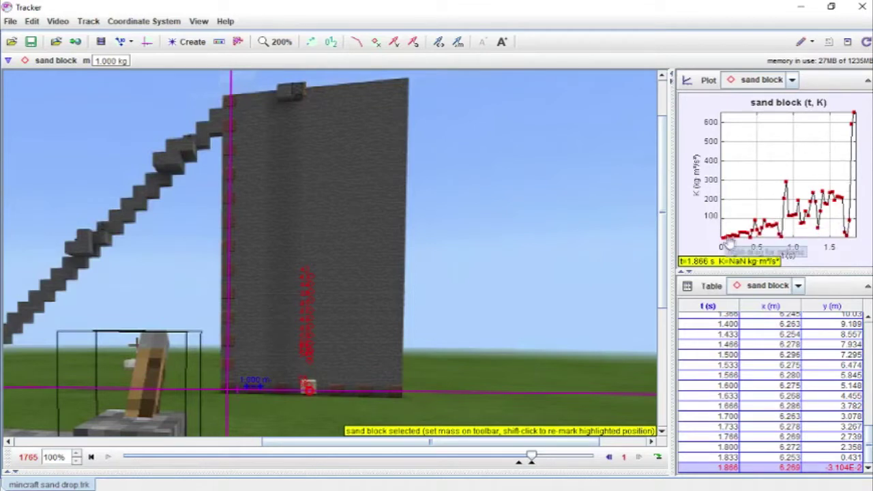
{"action": "left_click", "coordinate": [695, 183]}
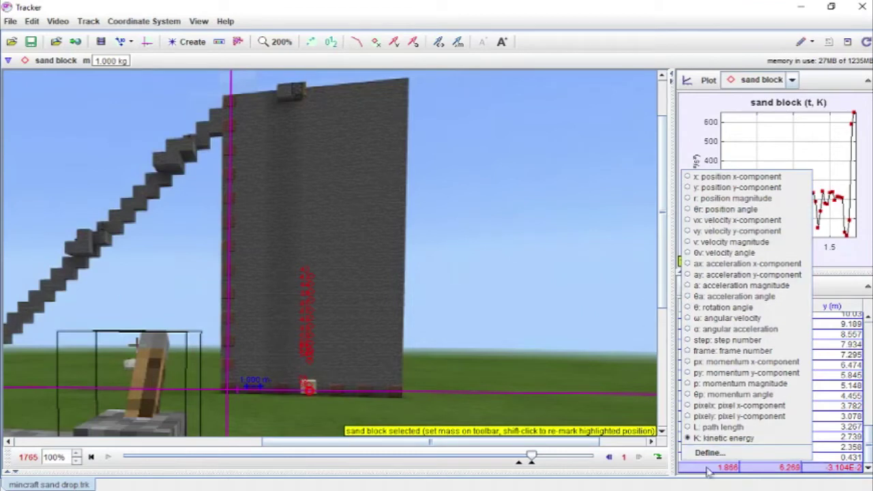
Keep the K plot and choose Define... to open the sand block's Data Builder.
{"action": "left_click", "coordinate": [690, 112]}
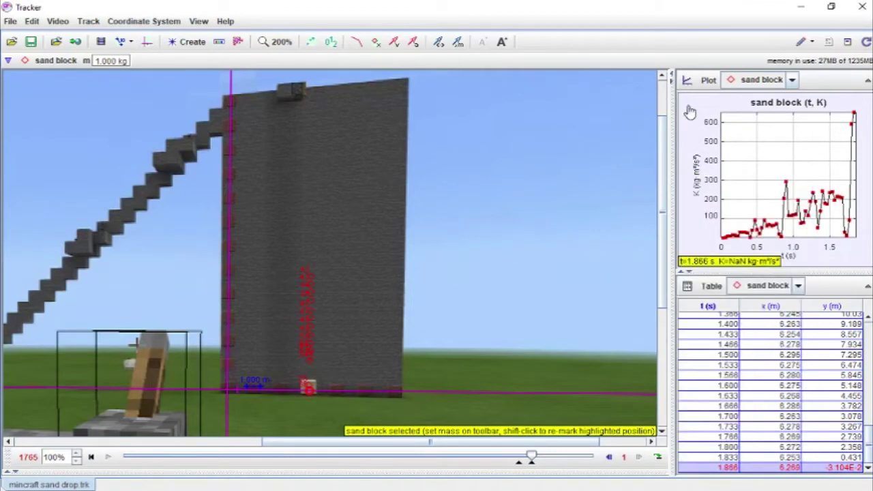
{"action": "left_click", "coordinate": [695, 175]}
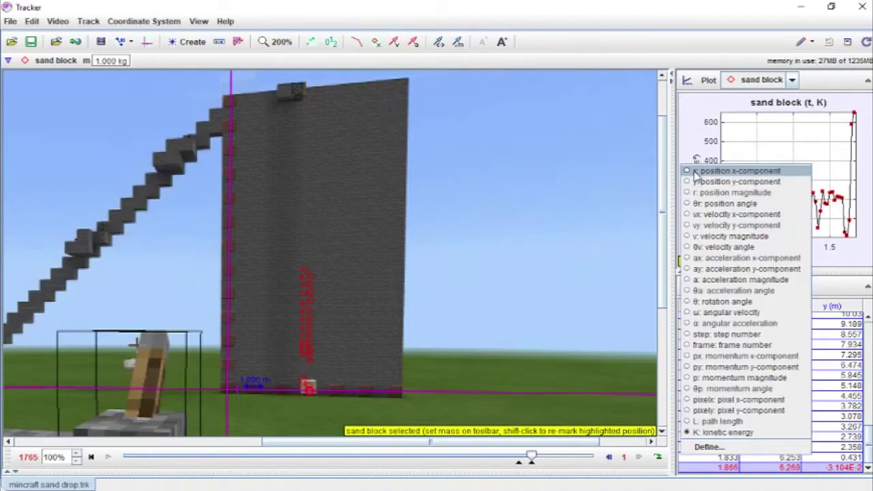
{"action": "left_click", "coordinate": [707, 447]}
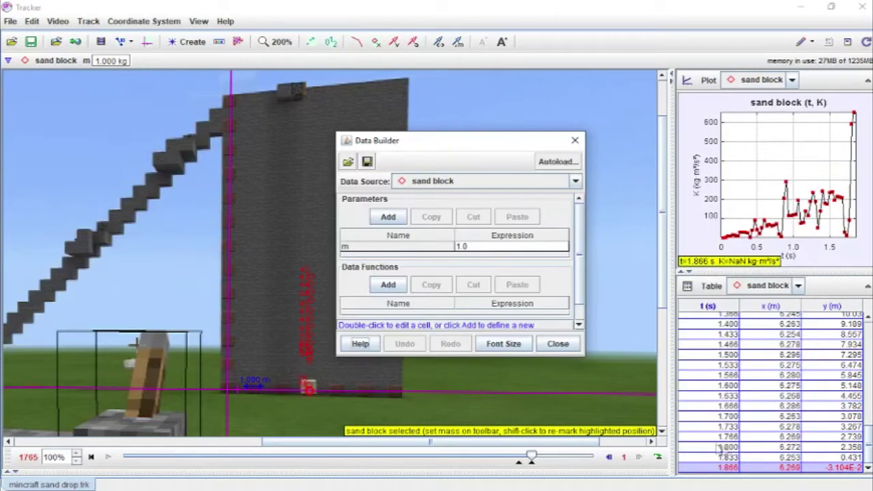
Enlarge the Data Builder, move it up and right, and add a new data function.
{"action": "left_click_drag", "start_coordinate": [587, 358], "coordinate": [735, 458]}
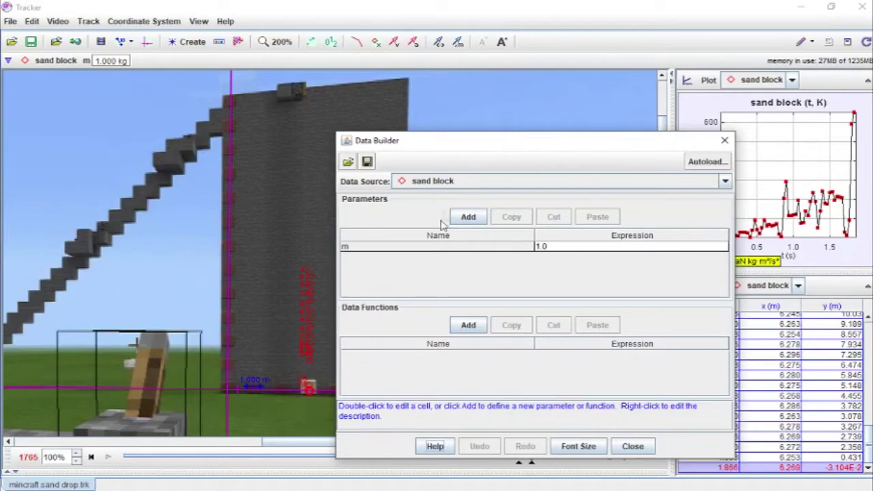
{"action": "left_click_drag", "start_coordinate": [444, 141], "coordinate": [487, 100]}
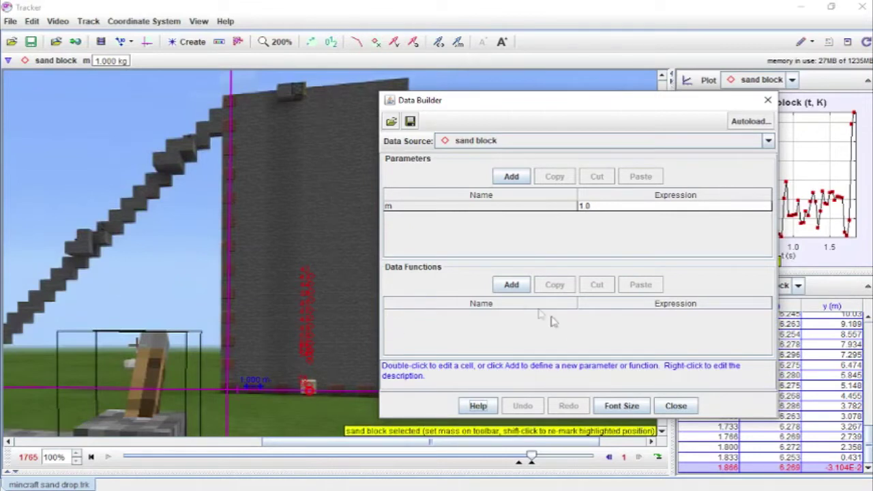
{"action": "left_click", "coordinate": [513, 286]}
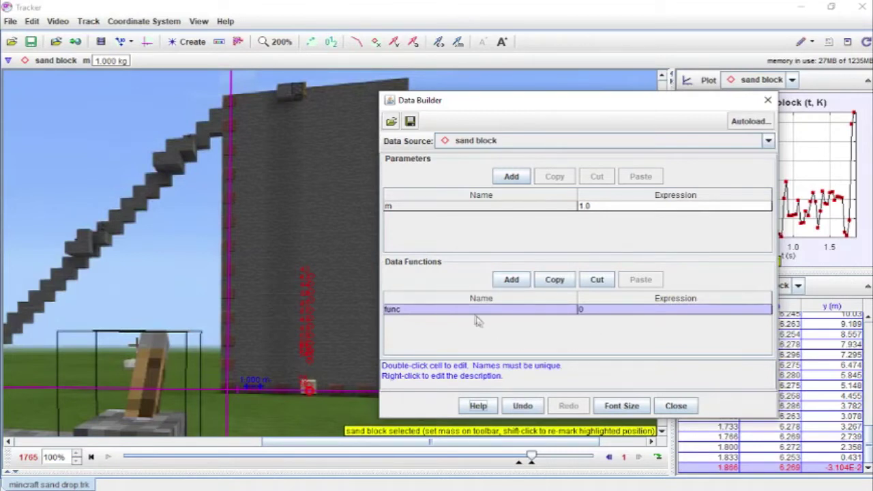
Name the new data function PE and shift the Data Builder left.
{"action": "double_click", "coordinate": [421, 310]}
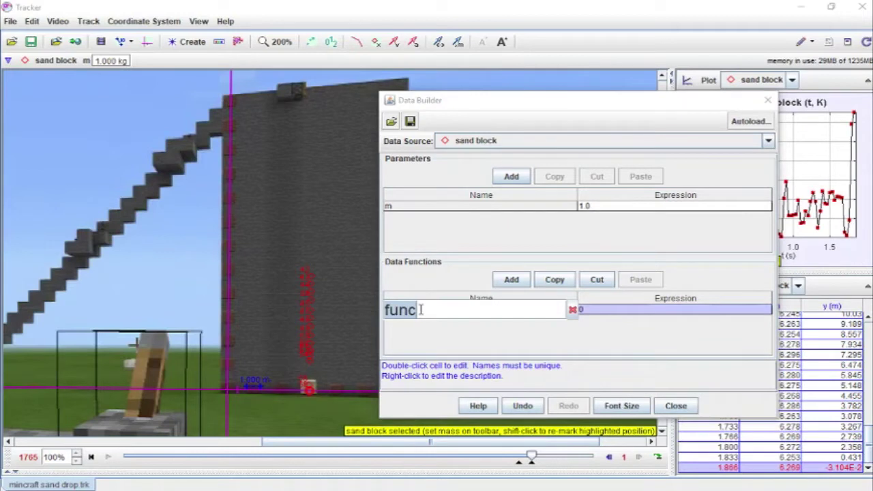
{"action": "type", "text": "P"}
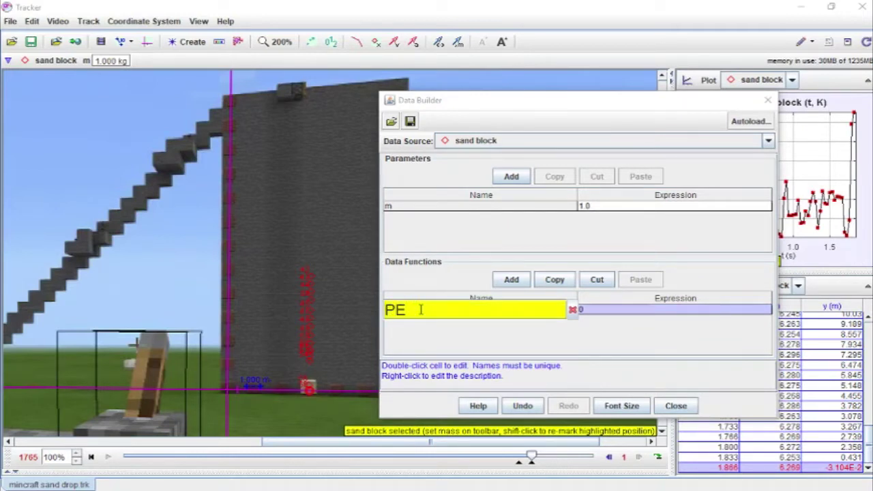
{"action": "type", "text": "E"}
{"action": "key", "text": "Return"}
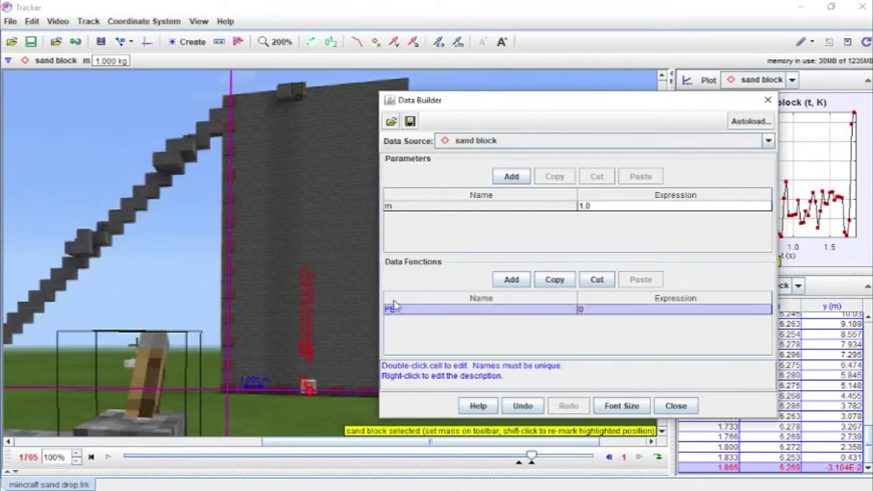
{"action": "left_click_drag", "start_coordinate": [633, 107], "coordinate": [473, 93]}
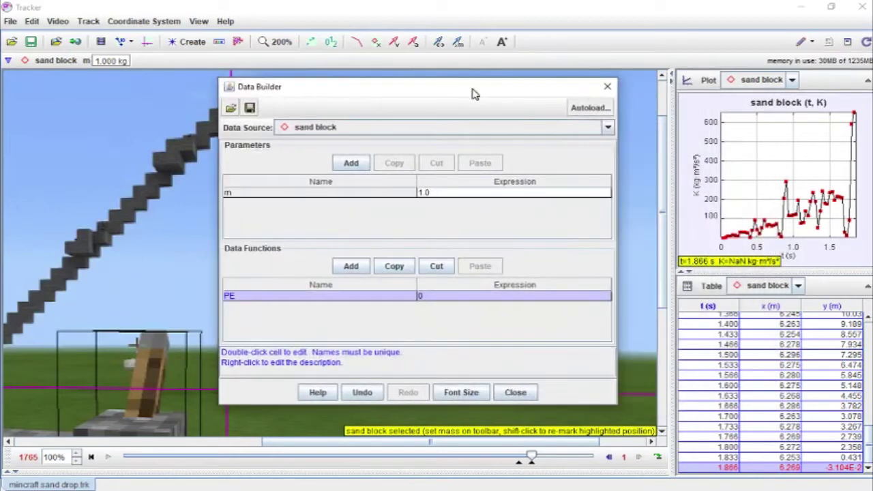
Set PE's expression to m*10*y using the mass m and height y variables.
{"action": "double_click", "coordinate": [421, 301]}
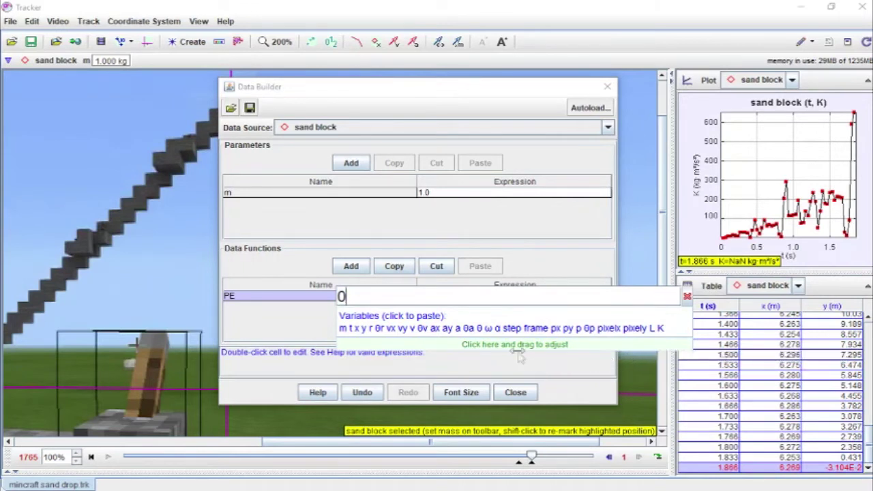
{"action": "mouse_move", "coordinate": [510, 345]}
{"action": "left_mouse_down"}
{"action": "mouse_move", "coordinate": [539, 347]}
{"action": "mouse_move", "coordinate": [490, 349]}
{"action": "mouse_move", "coordinate": [587, 343]}
{"action": "mouse_move", "coordinate": [504, 347]}
{"action": "left_mouse_up"}
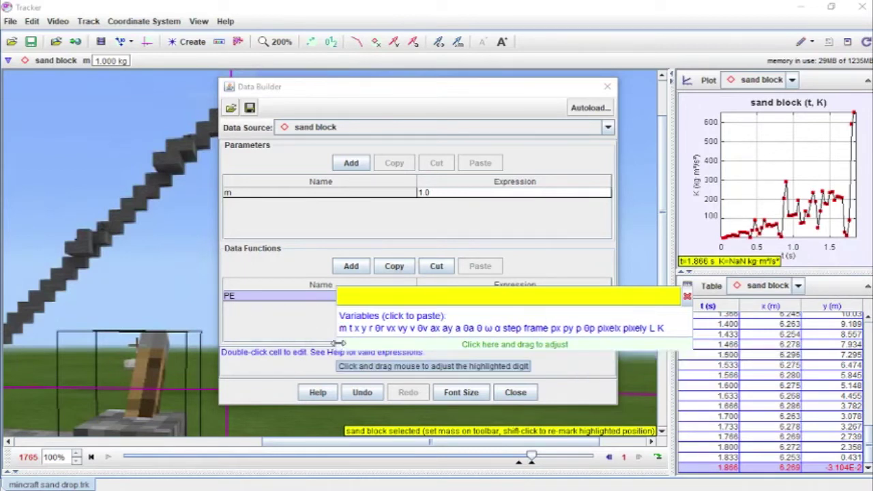
{"action": "left_click", "coordinate": [343, 331]}
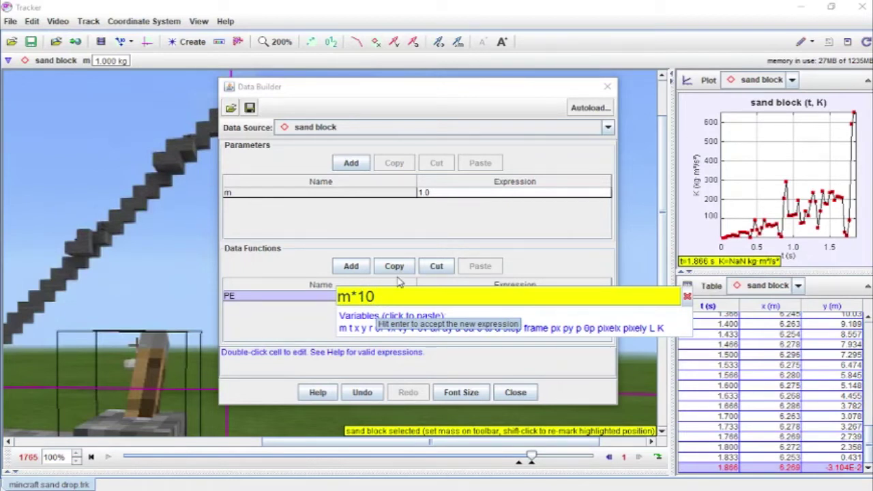
{"action": "left_click", "coordinate": [363, 329]}
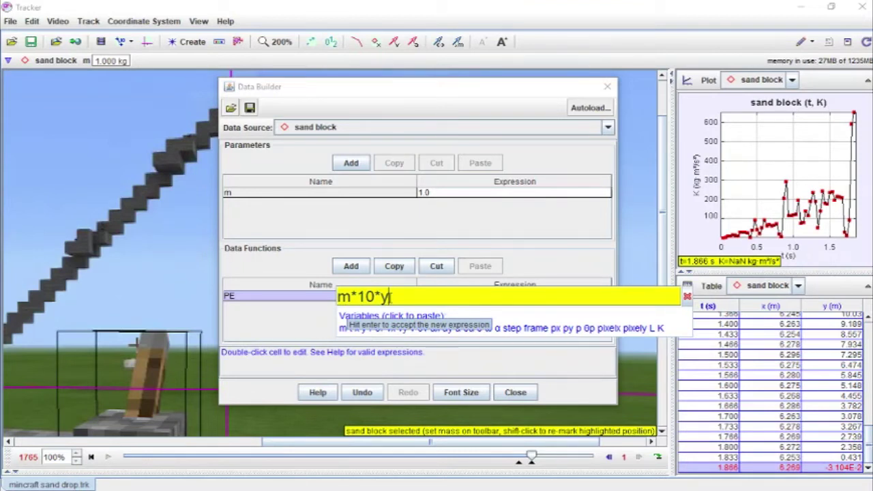
{"action": "key", "text": "Return"}
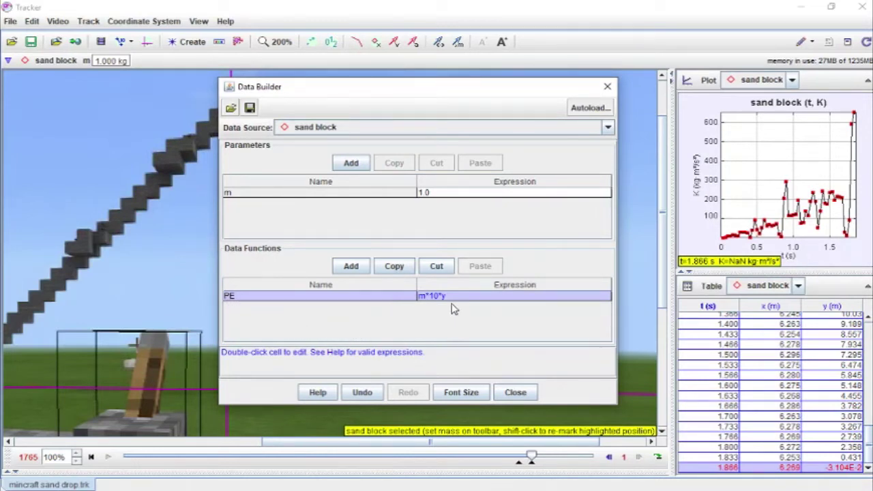
{"action": "double_click", "coordinate": [259, 297]}
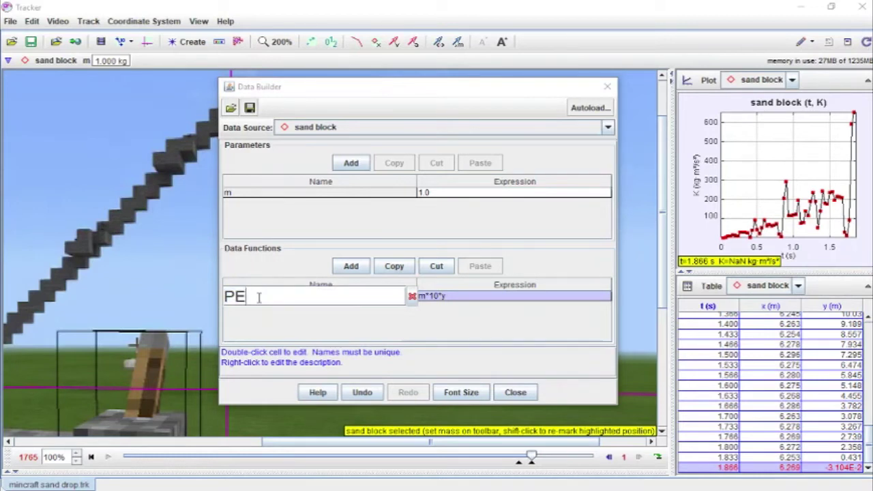
Rename the potential-energy function to PEgrav, keeping expression m*10*y.
{"action": "type", "text": "-grav"}
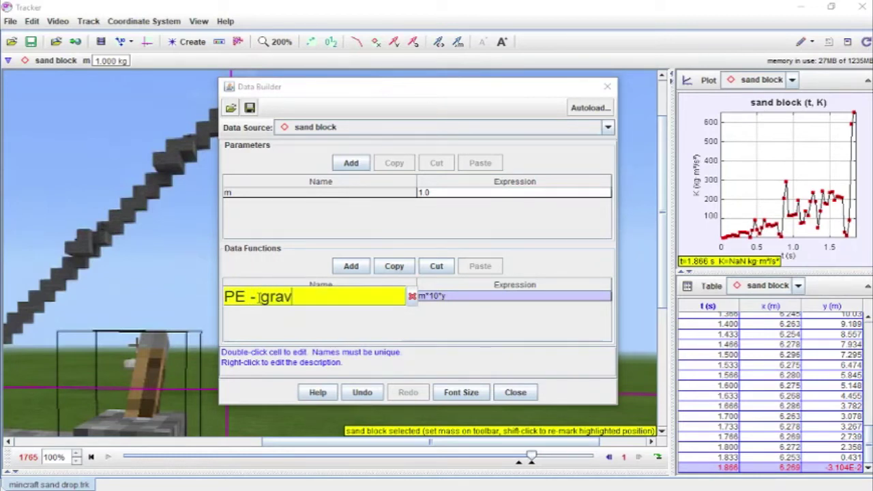
{"action": "key", "text": "Return"}
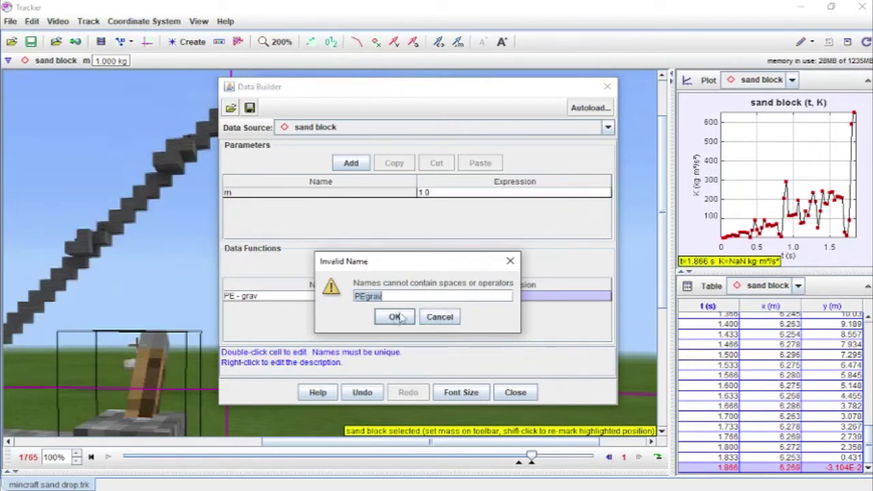
{"action": "left_click", "coordinate": [396, 318]}
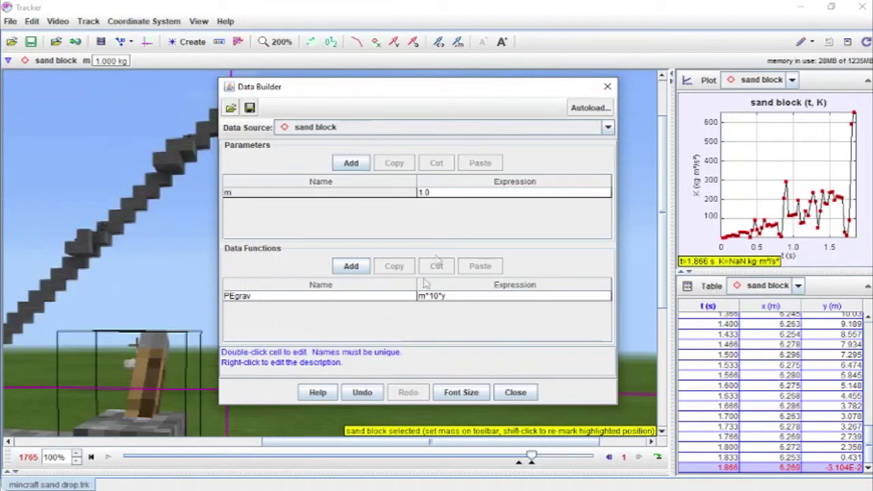
Close the Data Builder, plot PEgrav against time, and rewind the video to frame one.
{"action": "left_click", "coordinate": [515, 393]}
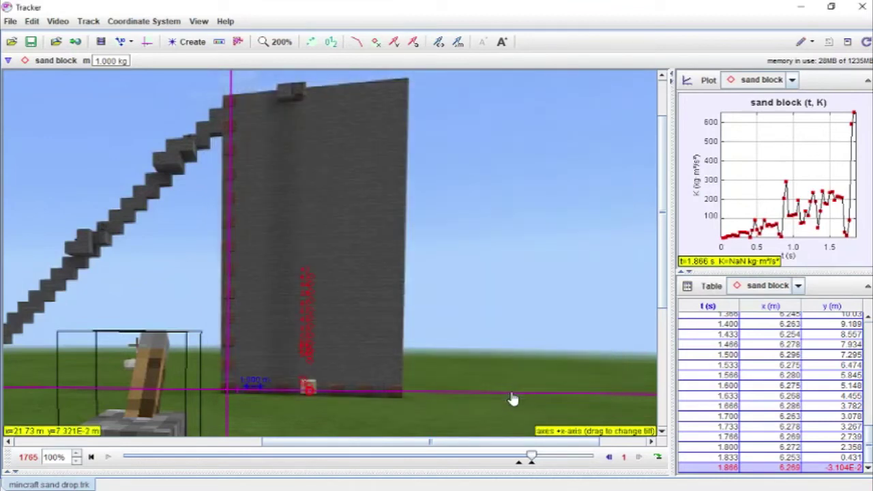
{"action": "left_click", "coordinate": [697, 179]}
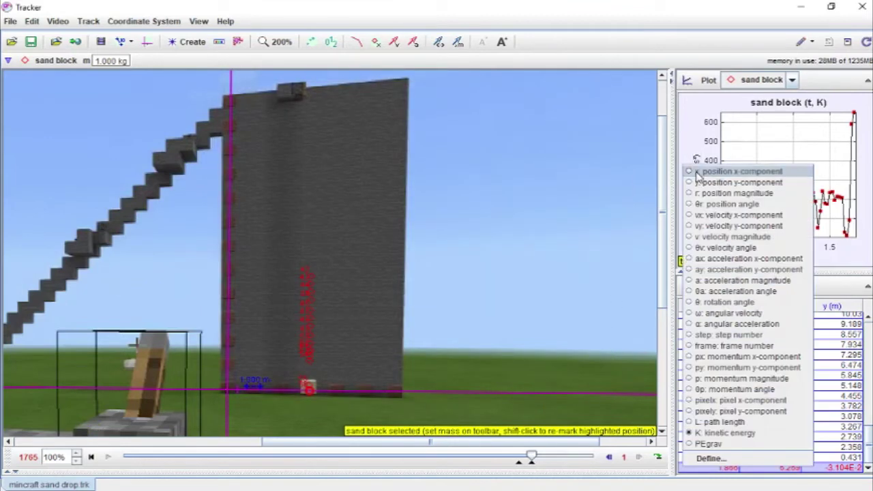
{"action": "left_click", "coordinate": [706, 444]}
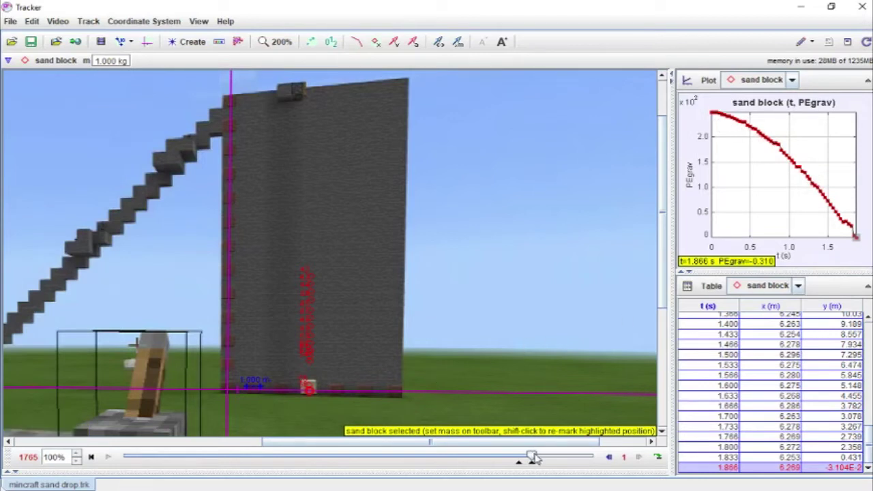
{"action": "left_click_drag", "start_coordinate": [534, 458], "coordinate": [520, 457]}
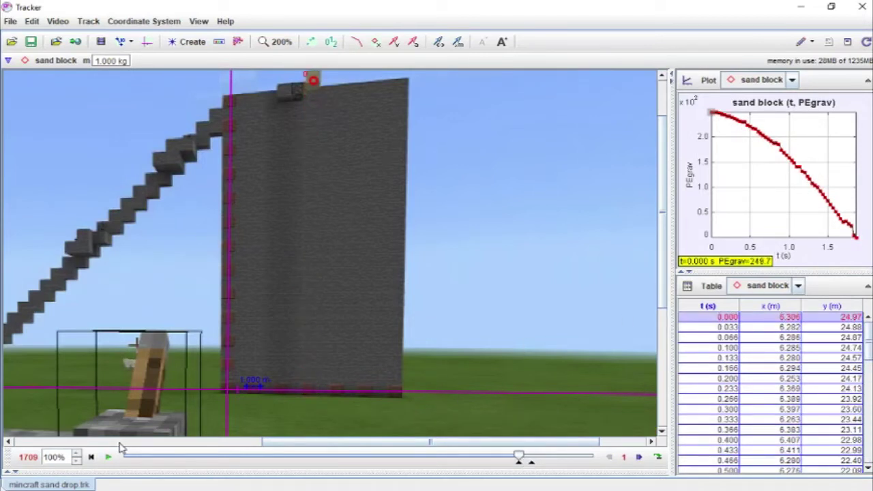
Replay the clip from the start, then reopen the Data Builder via Define...
{"action": "left_click", "coordinate": [107, 457]}
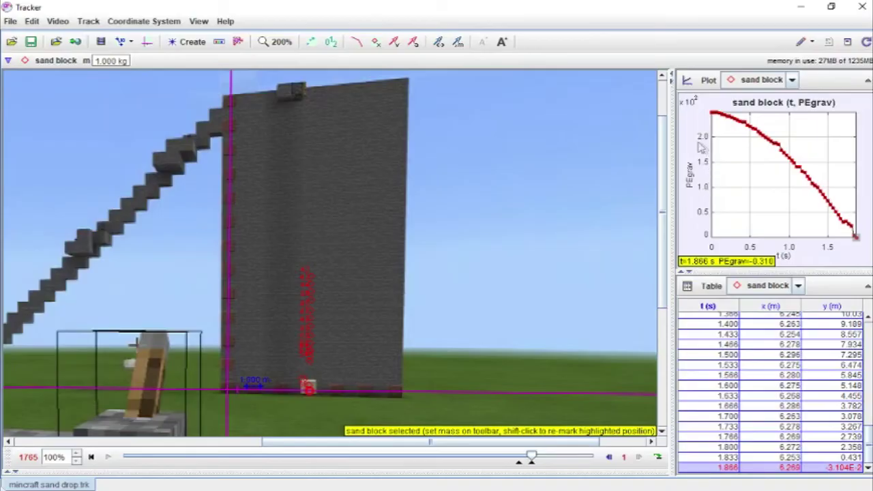
{"action": "left_click", "coordinate": [692, 179]}
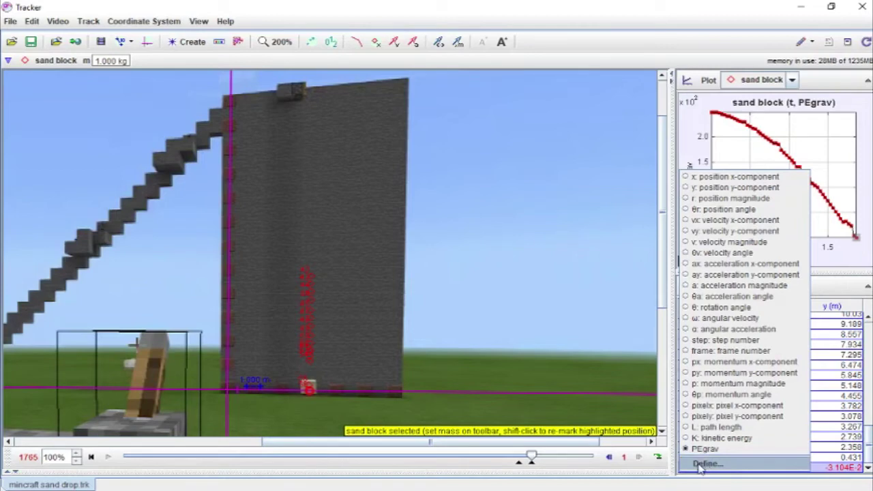
{"action": "left_click", "coordinate": [707, 464]}
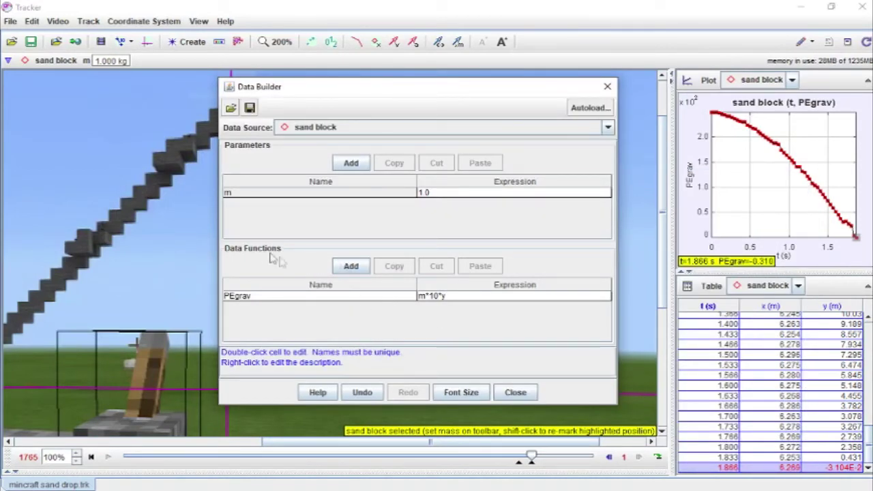
Add a second data function named Etotal, expression still 0, beside PEgrav.
{"action": "left_click", "coordinate": [352, 271]}
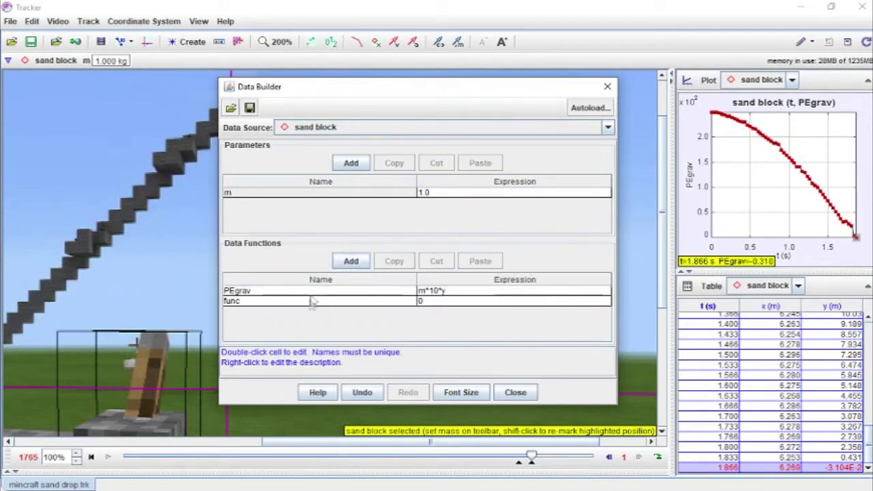
{"action": "left_click", "coordinate": [238, 306]}
{"action": "double_click", "coordinate": [237, 304]}
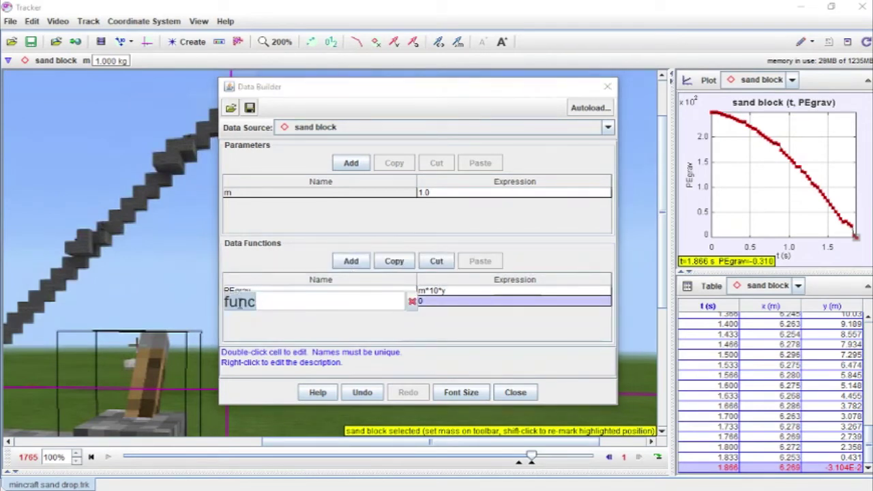
{"action": "type", "text": "Et"}
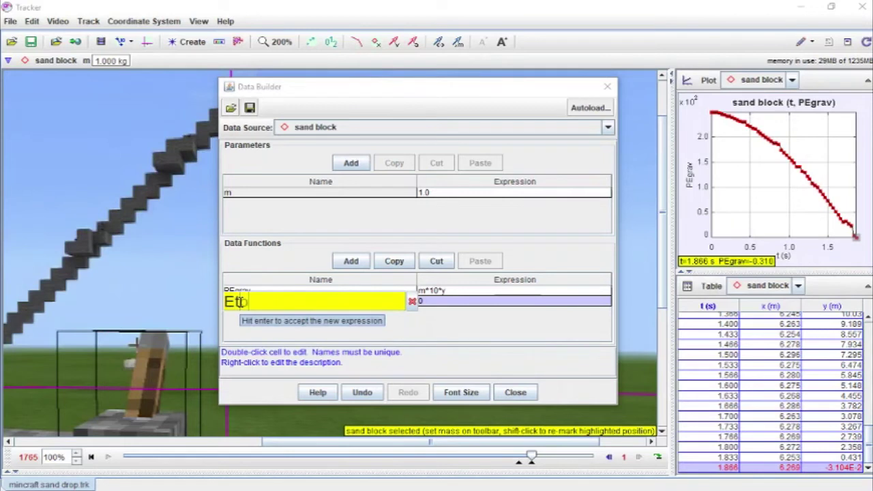
{"action": "type", "text": "otal"}
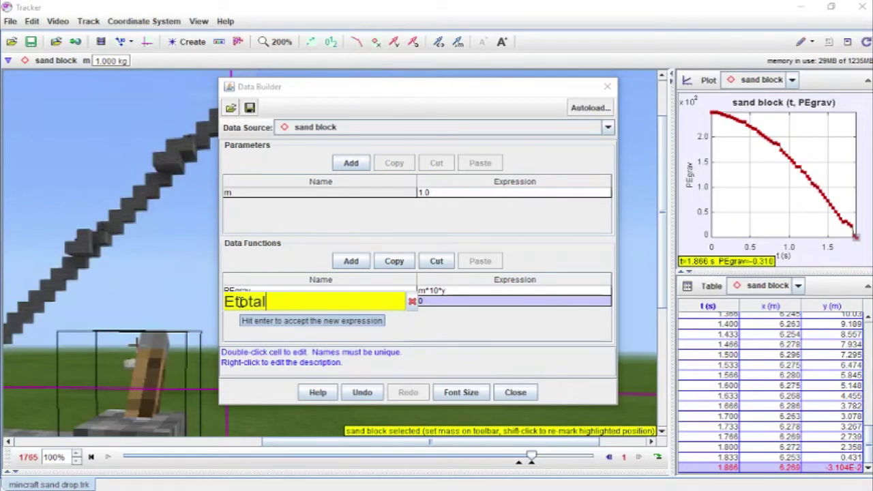
{"action": "key", "text": "Return"}
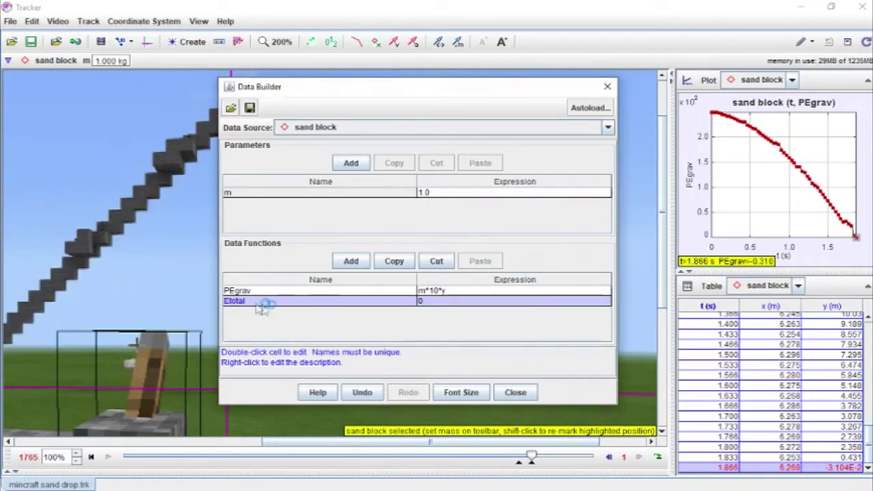
{"action": "double_click", "coordinate": [424, 303]}
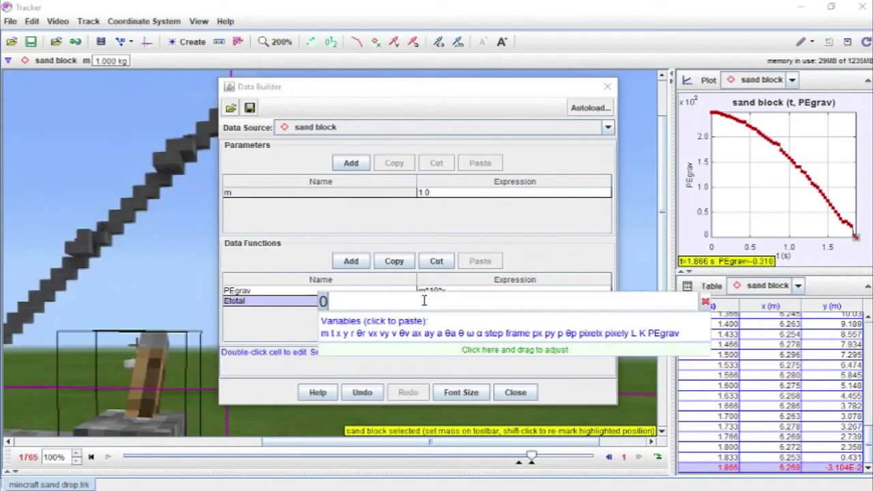
Replace Etotal's expression with K+PEgrav so it sums kinetic and gravitational energy.
{"action": "left_click", "coordinate": [643, 335]}
{"action": "key", "text": "BackSpace"}
{"action": "key", "text": "BackSpace"}
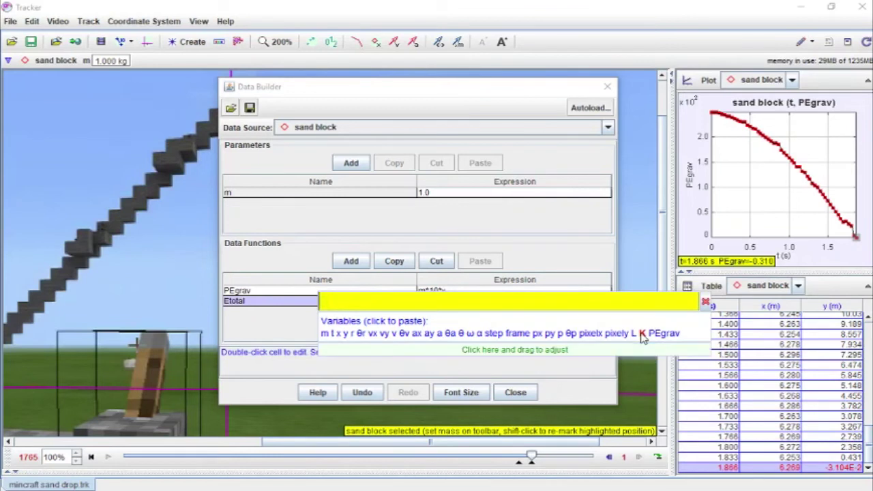
{"action": "left_click", "coordinate": [642, 335]}
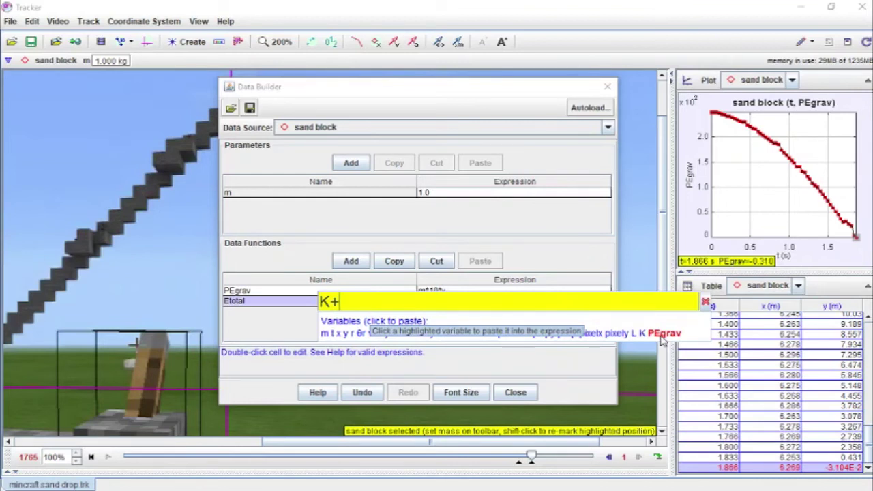
{"action": "left_click", "coordinate": [662, 337]}
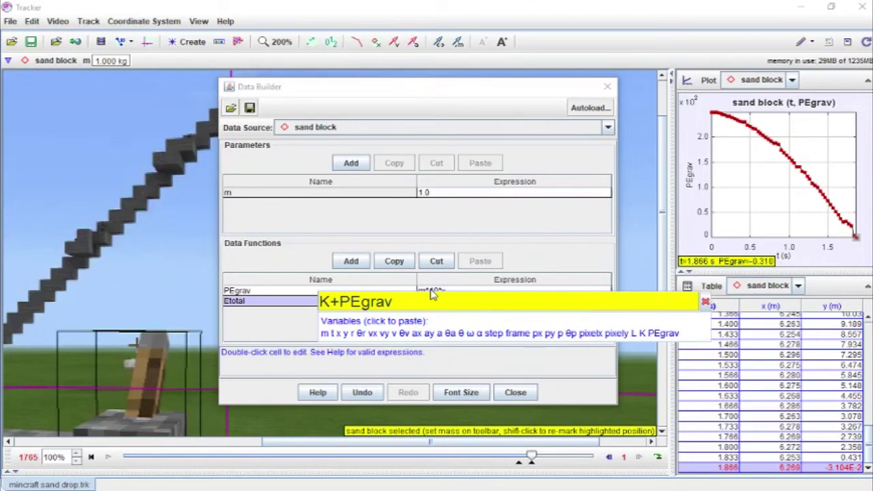
{"action": "key", "text": "Return"}
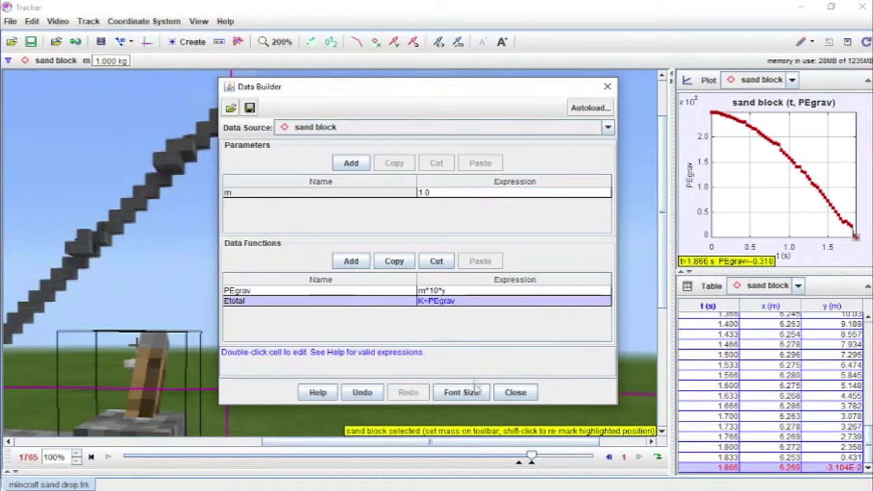
Close the Data Builder and set the plot's y-axis to Etotal versus t.
{"action": "left_click", "coordinate": [518, 394]}
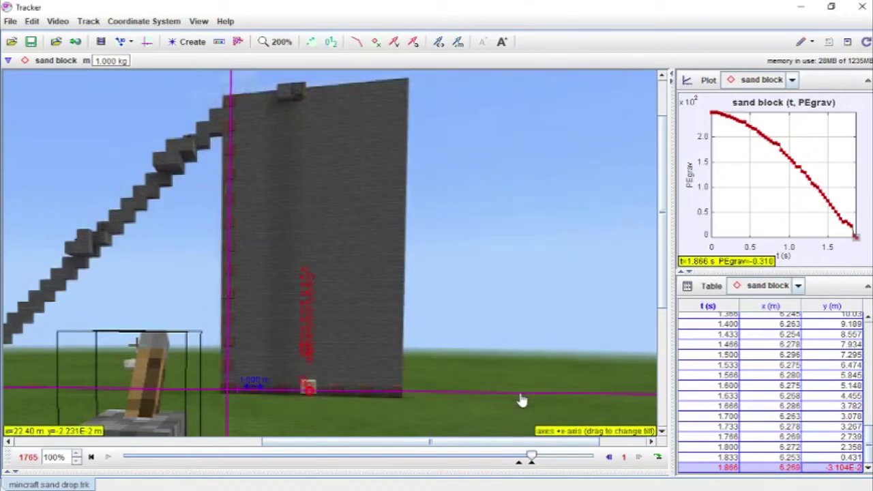
{"action": "left_click", "coordinate": [688, 180]}
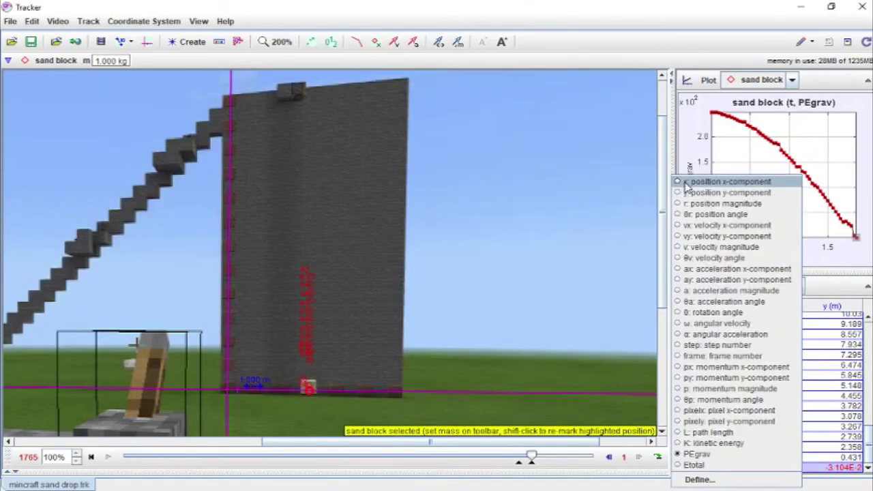
{"action": "left_click", "coordinate": [680, 466]}
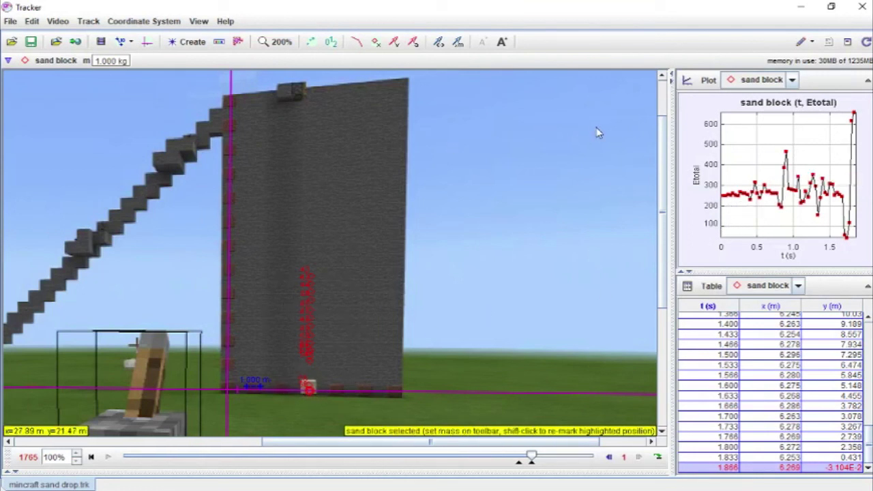
{"action": "left_click", "coordinate": [696, 176]}
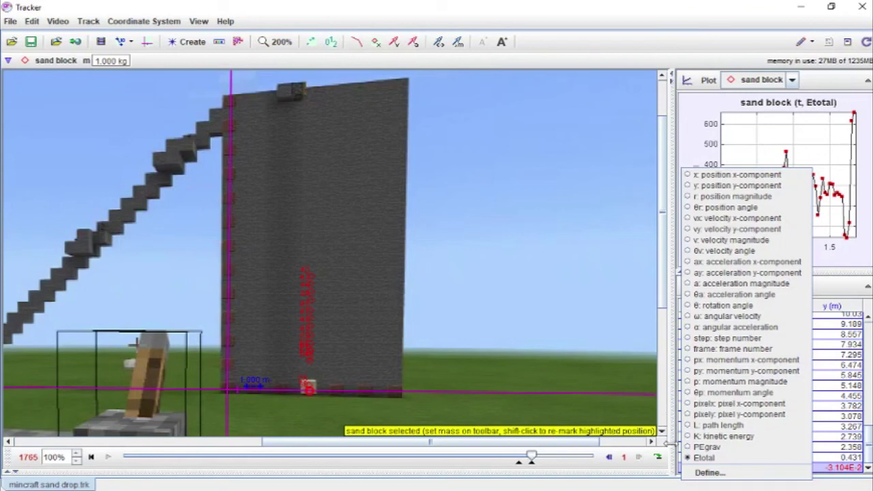
{"action": "left_click", "coordinate": [695, 112]}
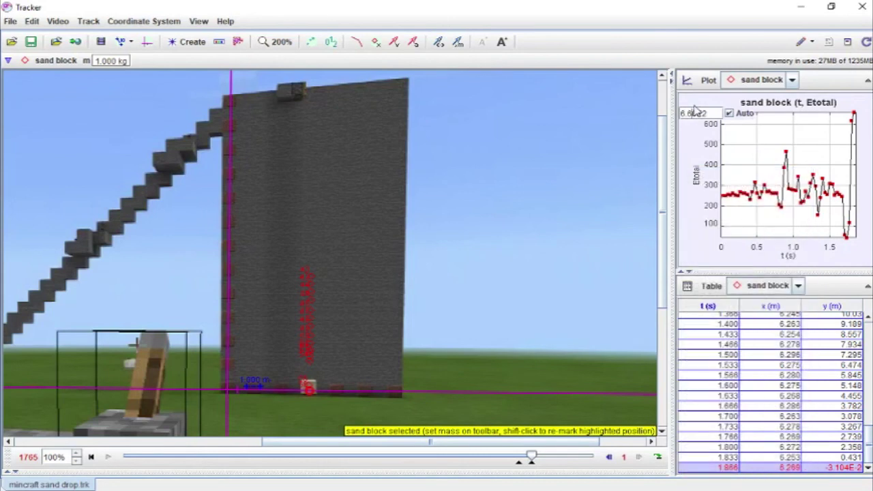